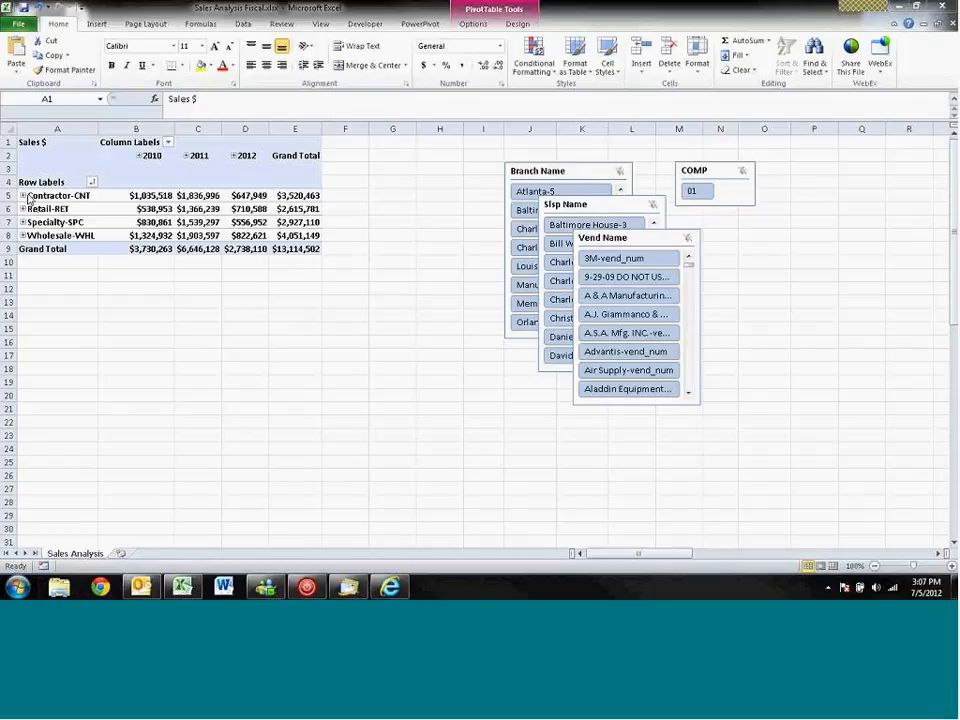
- Expand the Contractor-CNT customer class to list its customers and show the PivotTable Field List
click(23, 196)
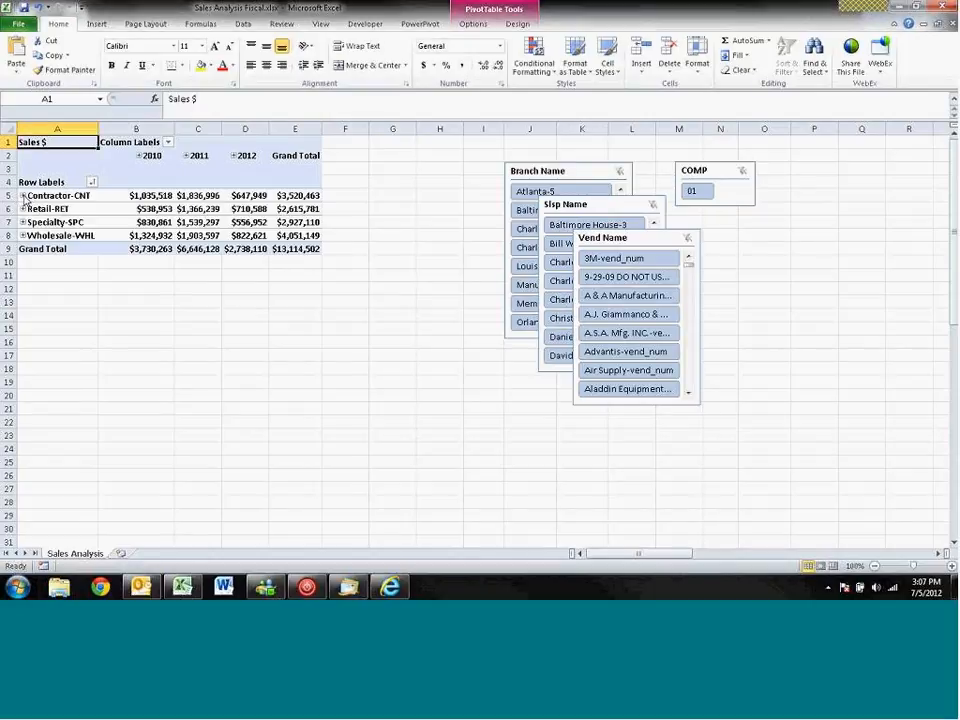
click(23, 196)
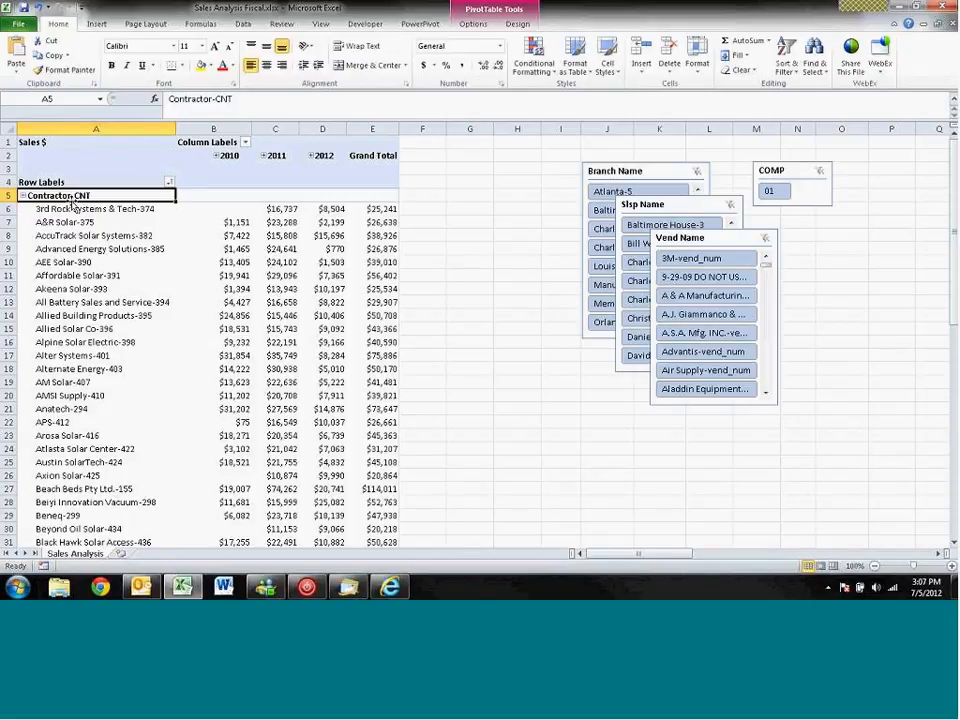
right_click(70, 195)
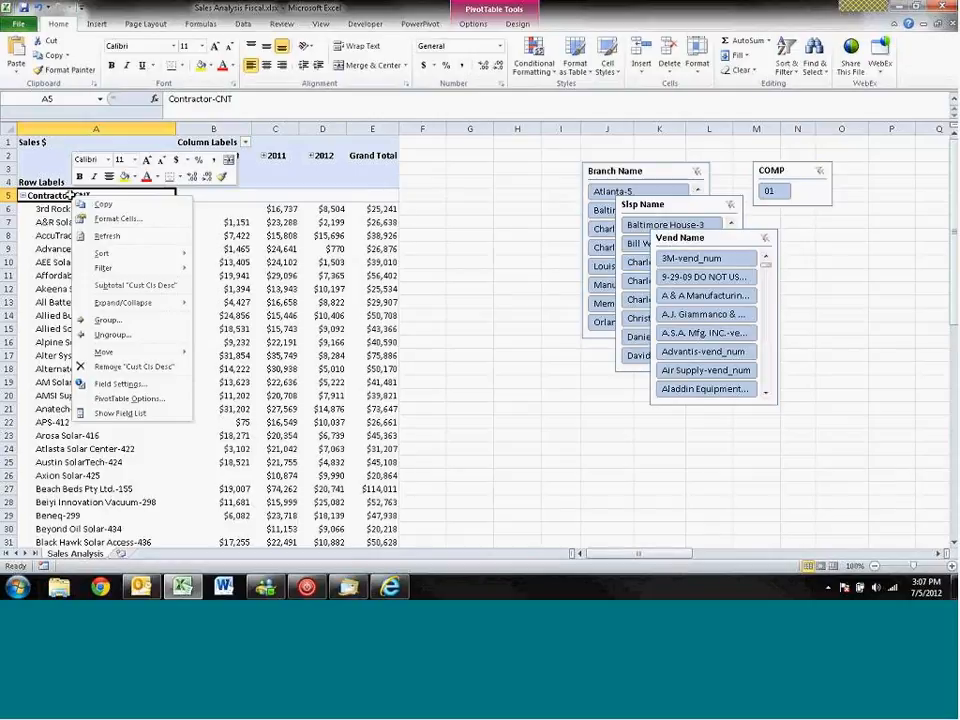
click(158, 418)
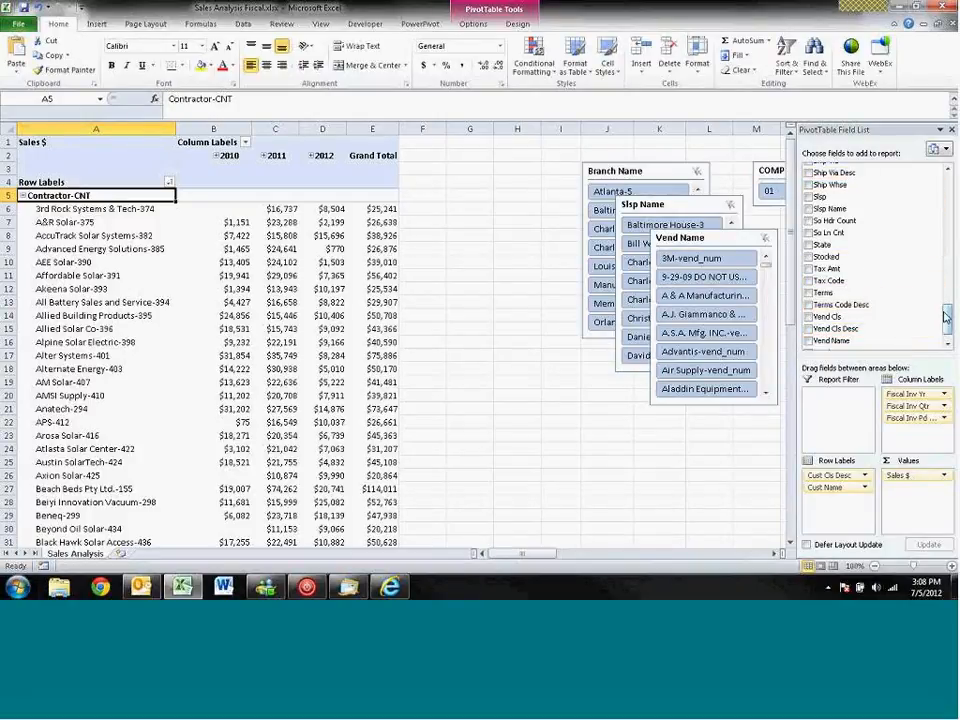
- Add the Item Desc field to the row labels beneath Cust Name and review the items under 3rd Rock Systems & Tech-374
drag(946, 318, 942, 205)
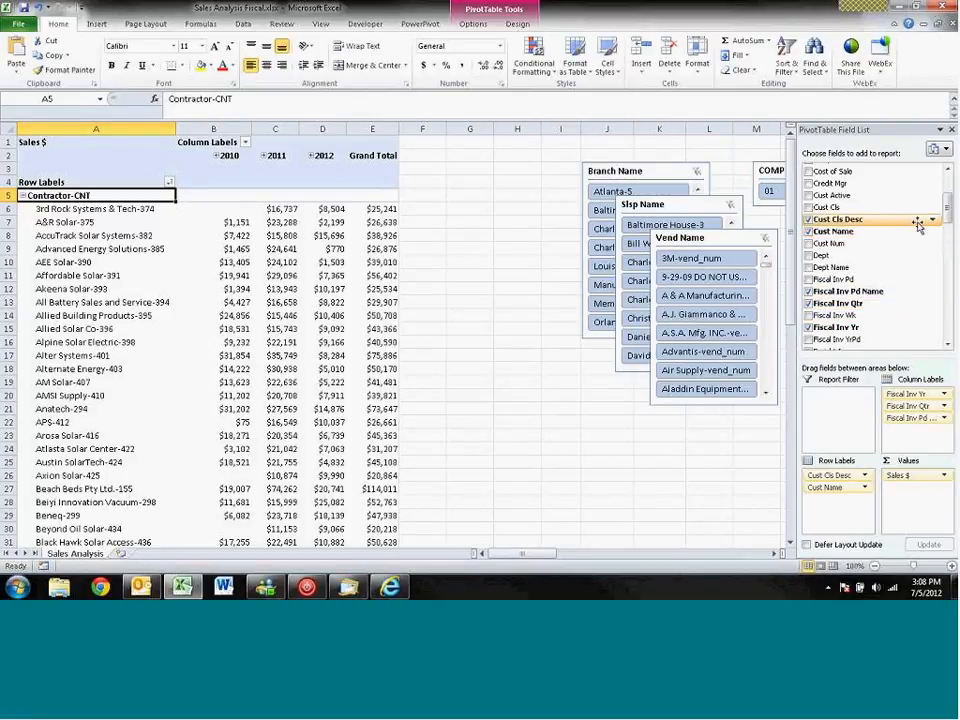
drag(947, 213, 951, 231)
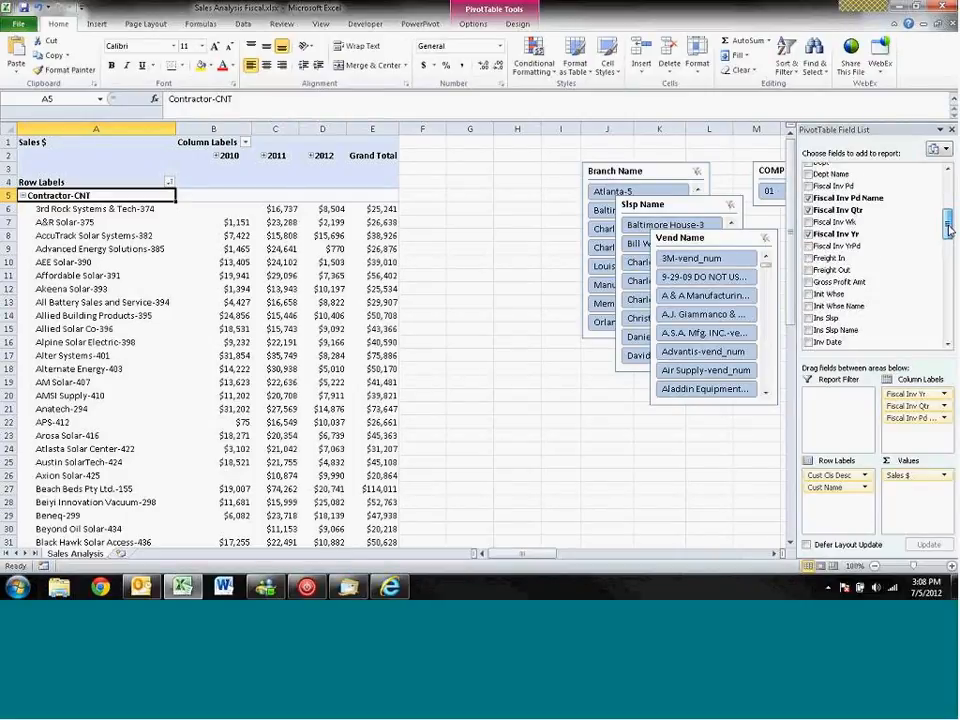
drag(951, 231, 955, 270)
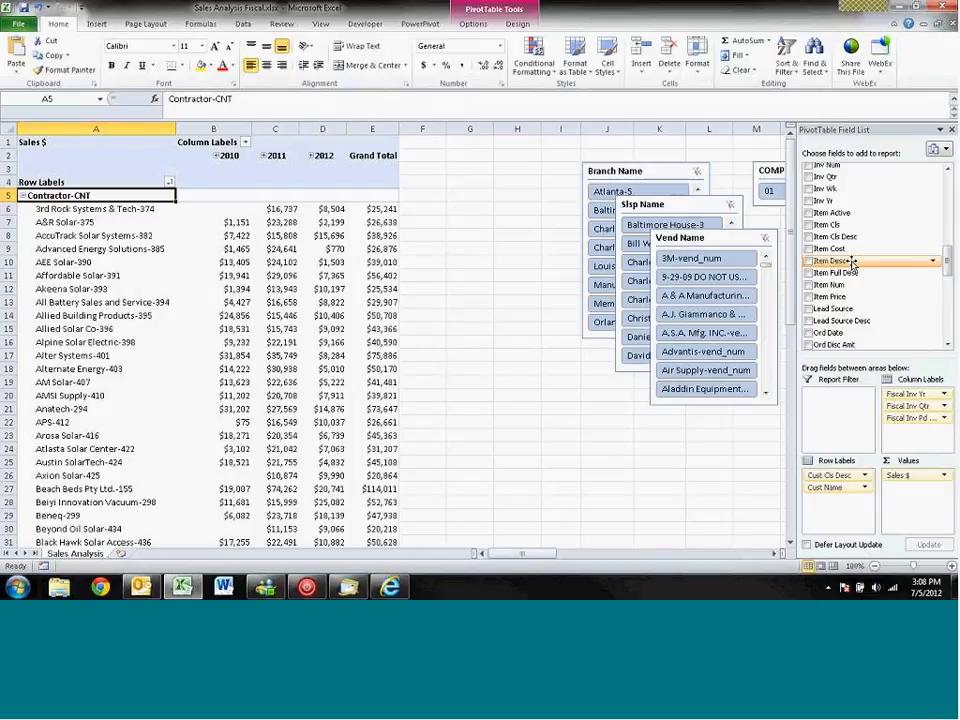
drag(853, 260, 906, 425)
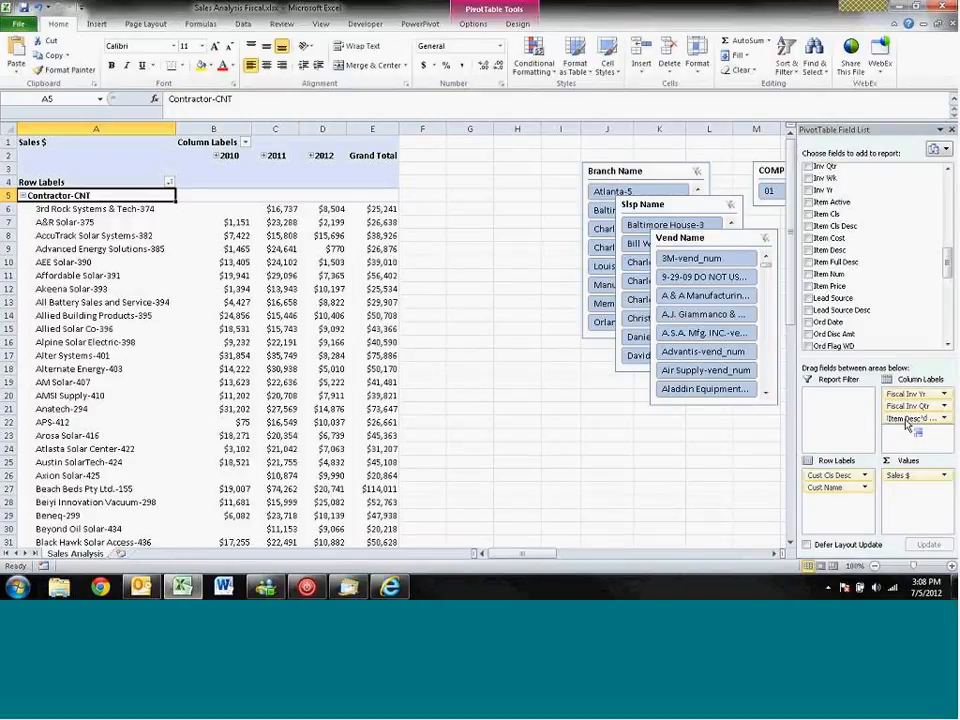
drag(906, 425, 913, 443)
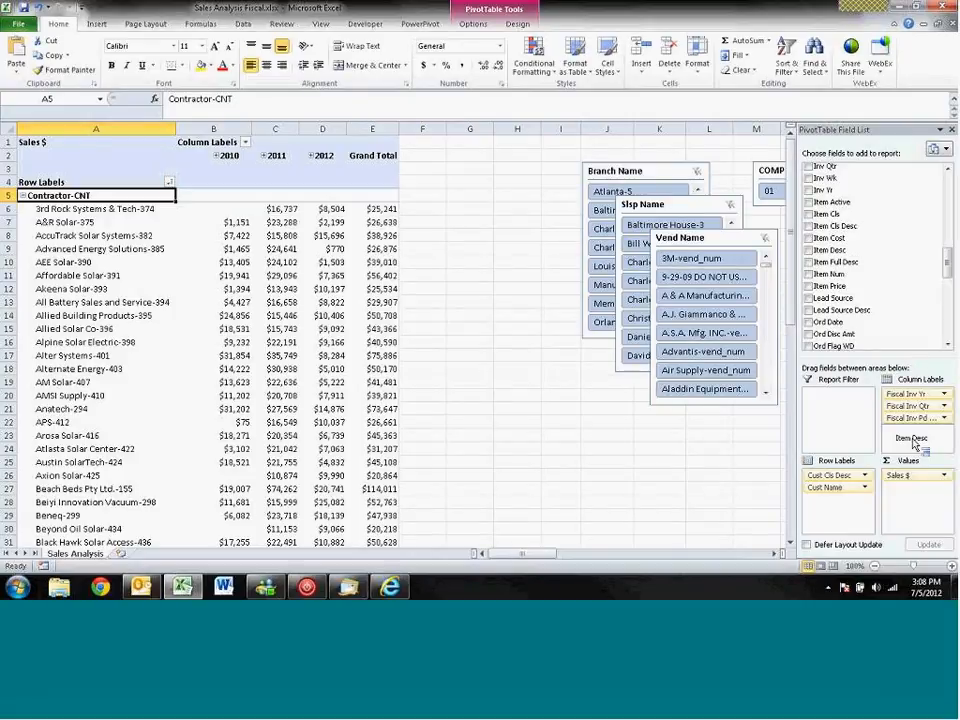
drag(913, 443, 915, 506)
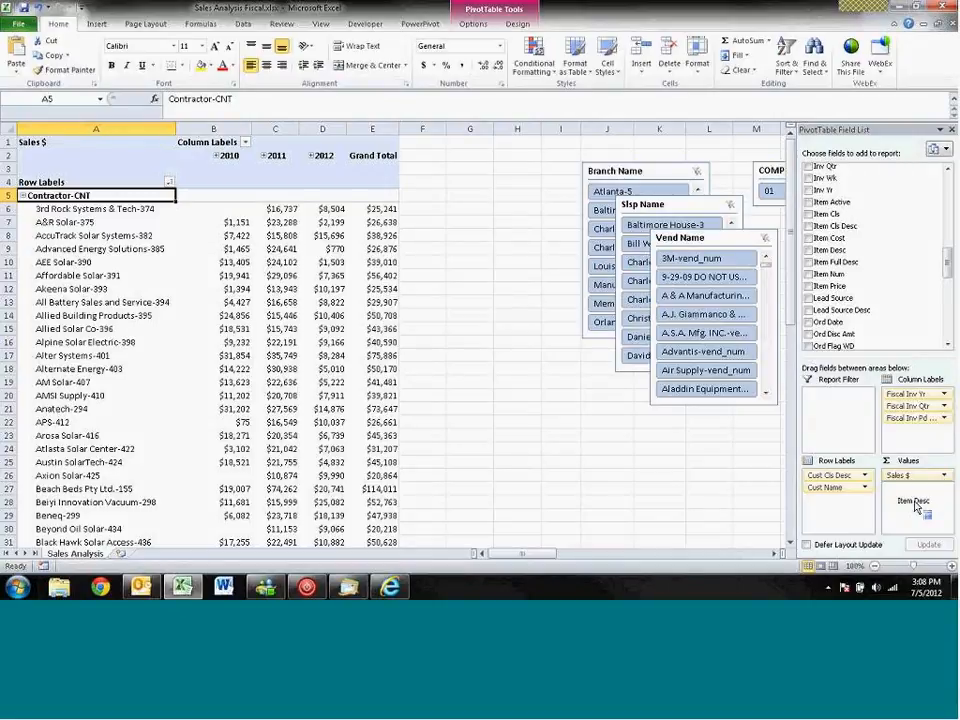
drag(915, 506, 831, 509)
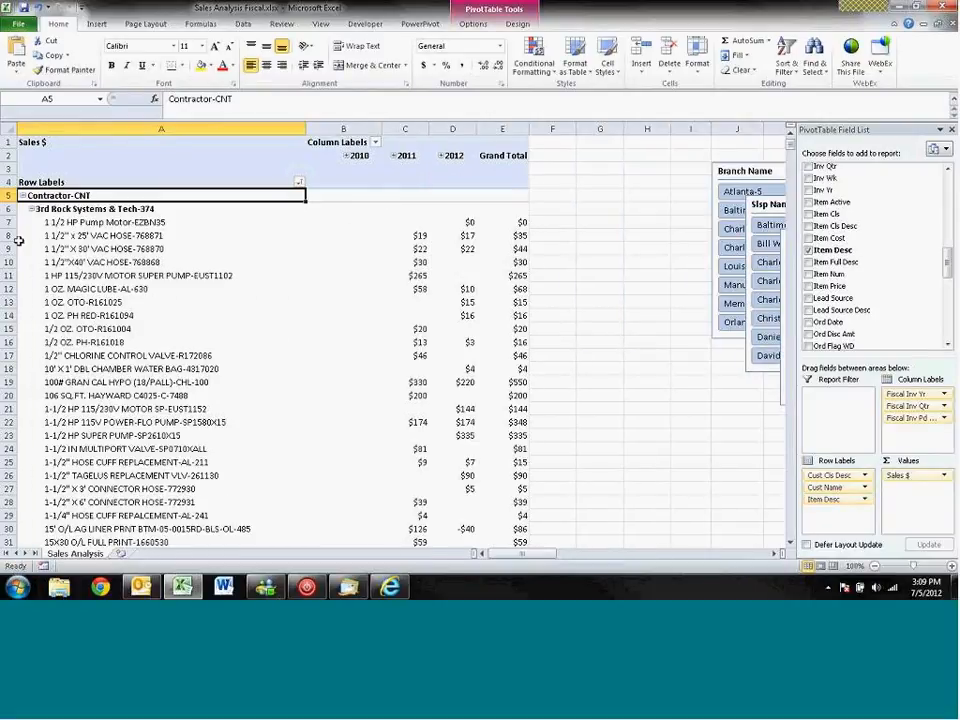
click(50, 210)
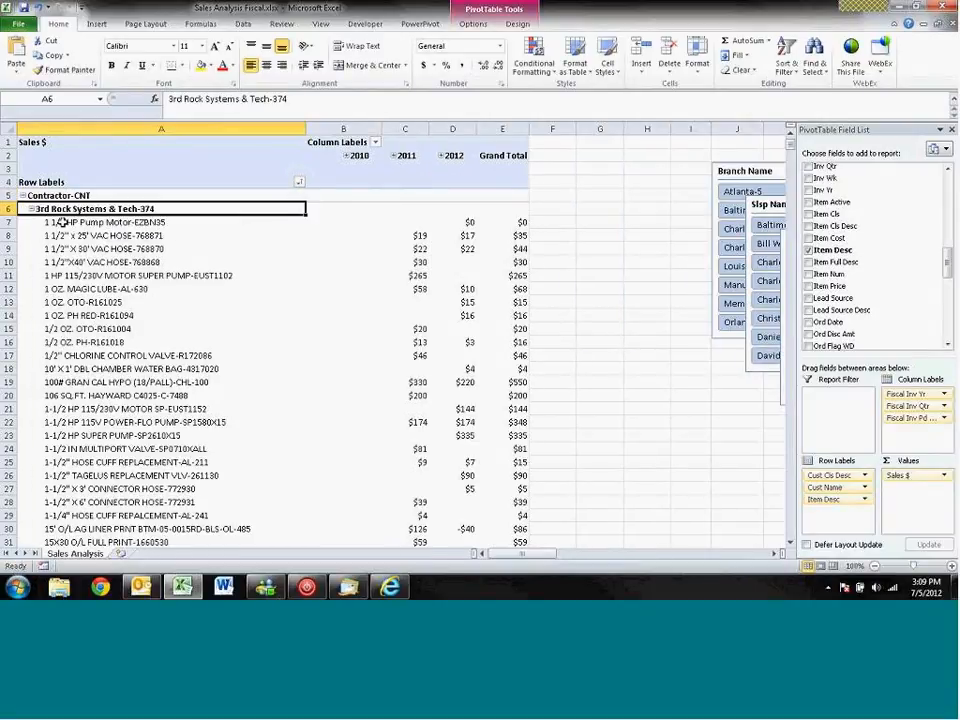
click(62, 222)
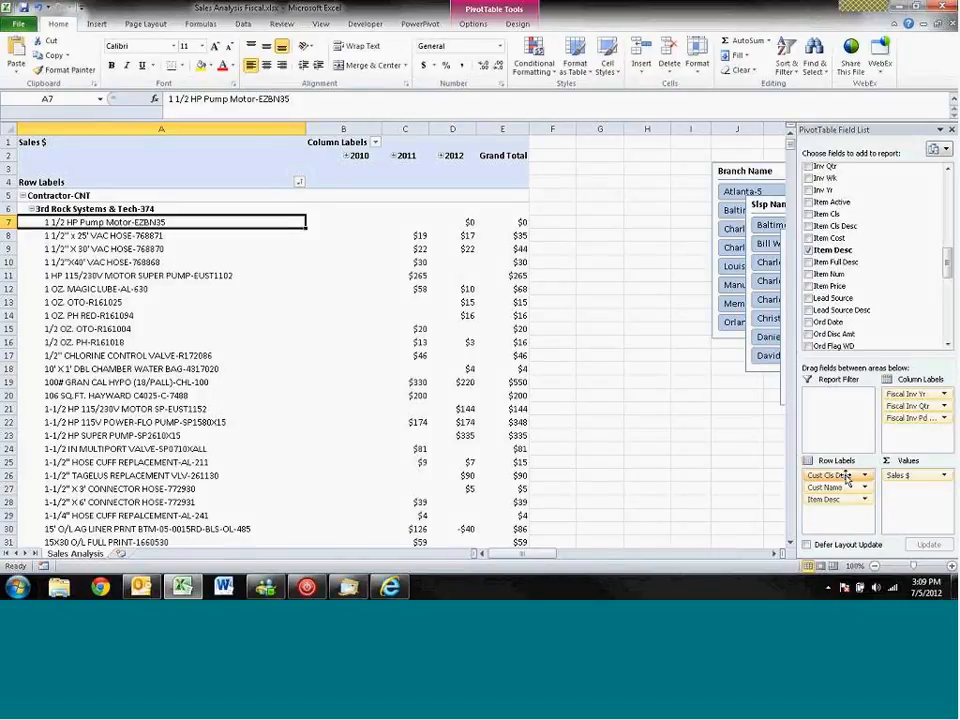
- Remove Cust Cls Desc from the row labels and collapse the 310 Solar-373 and 3rd Rock Systems & Tech-374 customers
drag(845, 476, 868, 287)
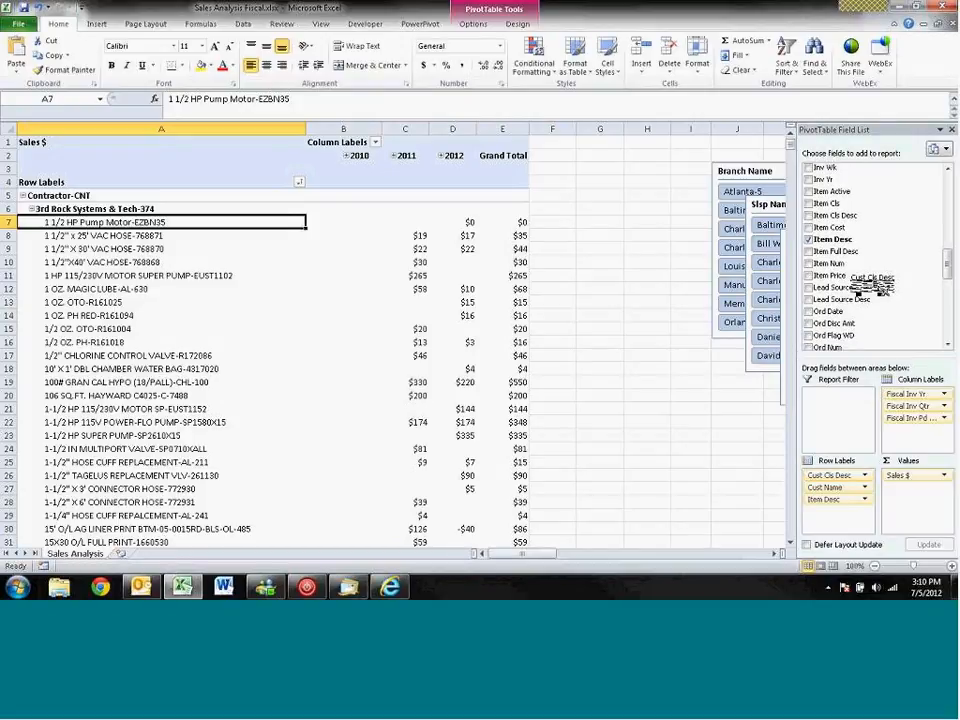
drag(868, 287, 868, 287)
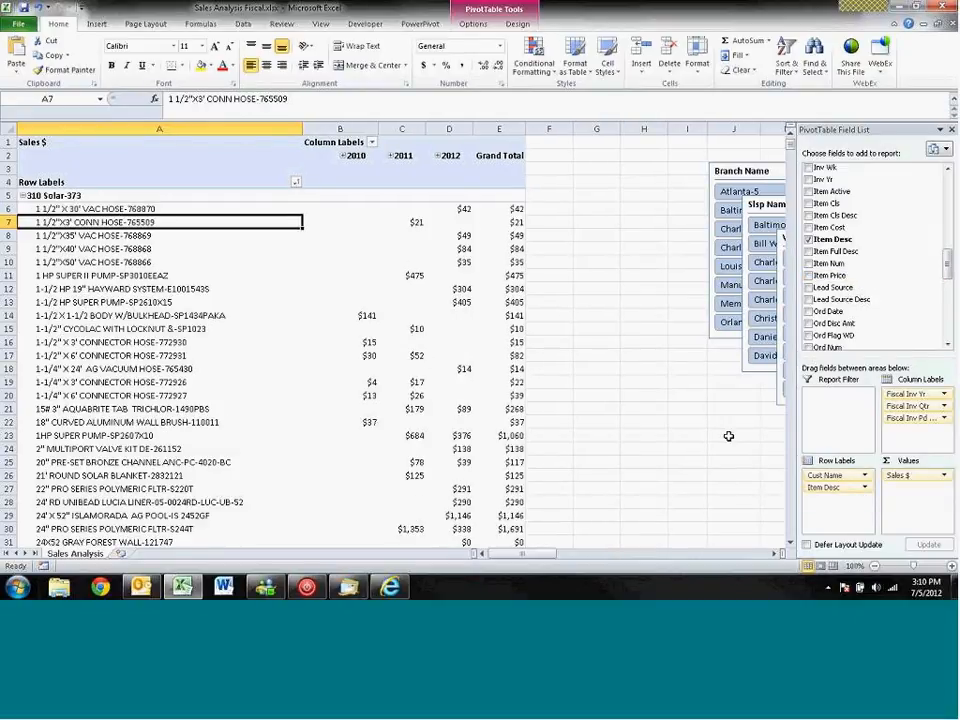
click(28, 196)
click(23, 195)
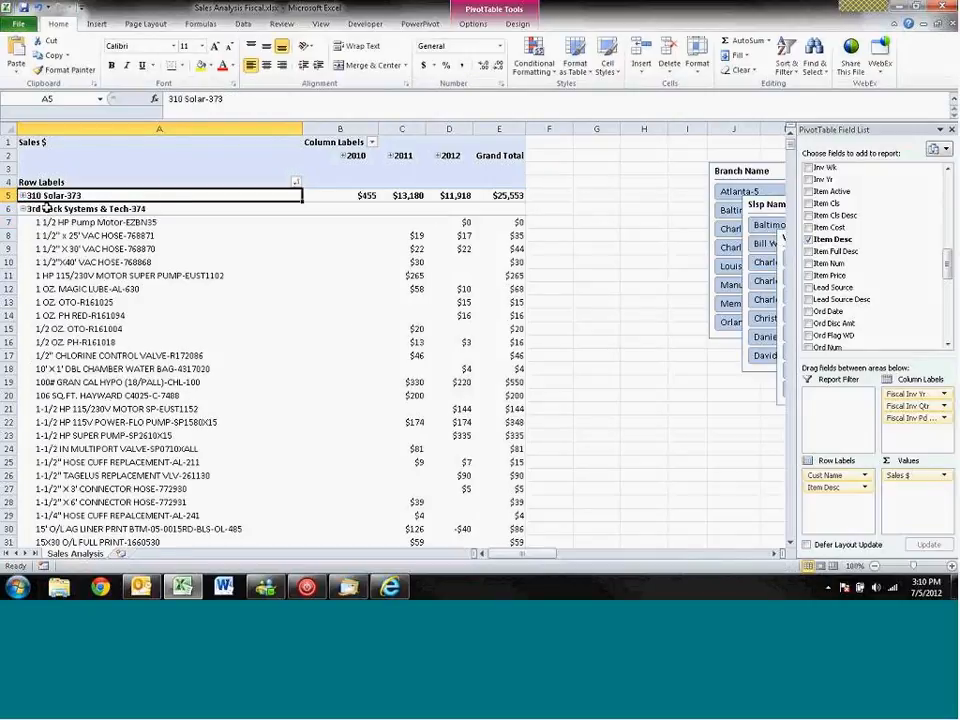
click(23, 209)
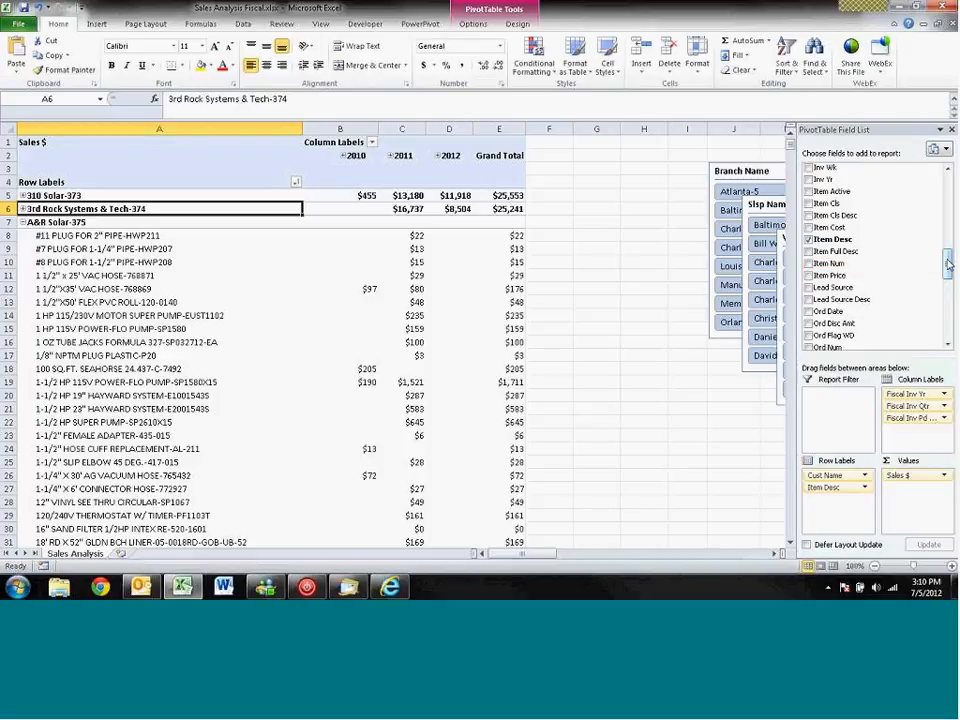
- Add Cust Cls Desc back to the row labels above Cust Name and collapse the entire Cust Name field
drag(950, 258, 953, 202)
drag(845, 238, 843, 476)
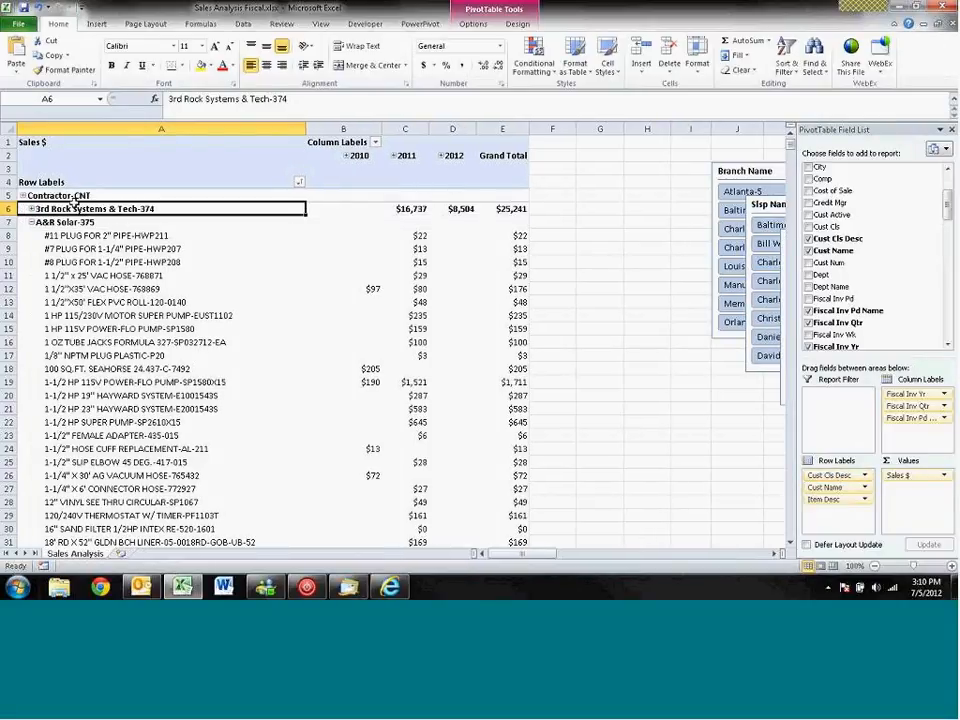
click(473, 23)
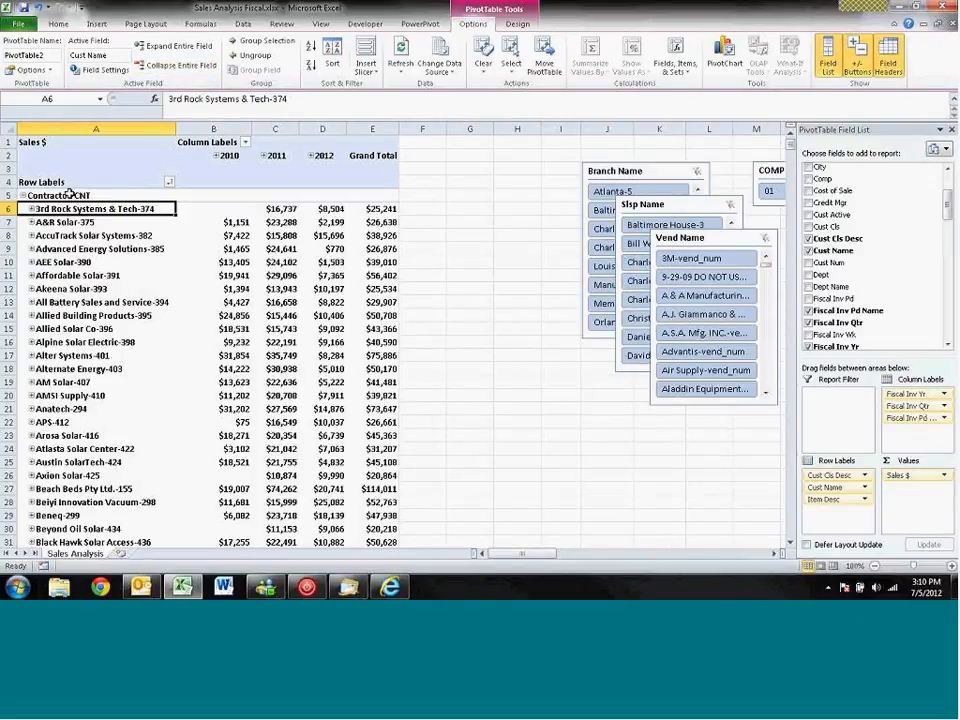
- Remove the Cust Cls Desc field directly from the Contractor-CNT cell in the pivot table
click(72, 195)
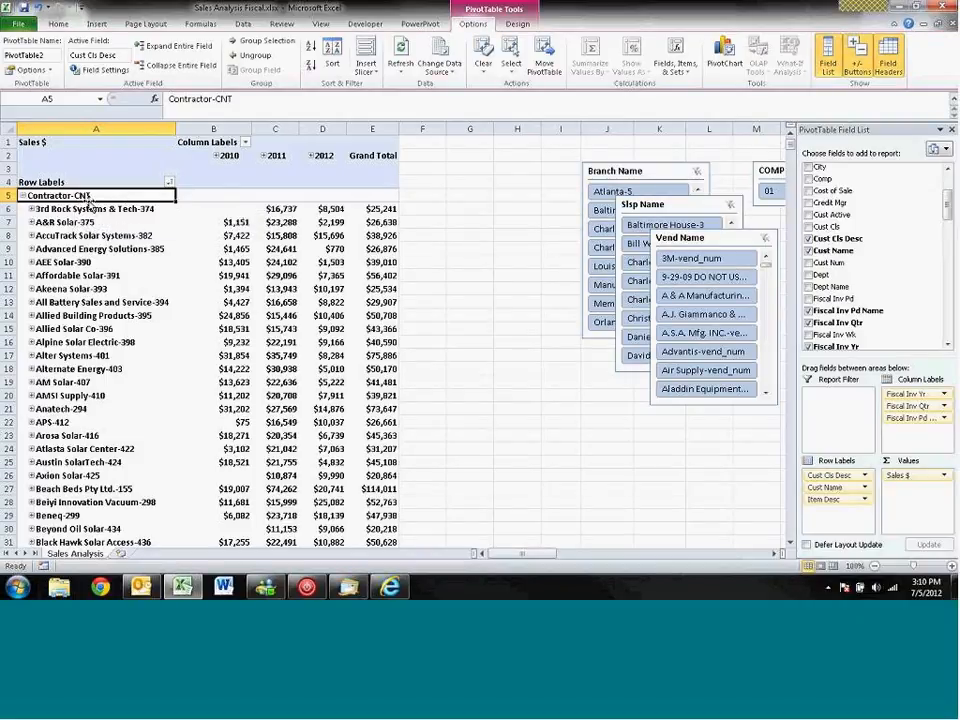
right_click(85, 194)
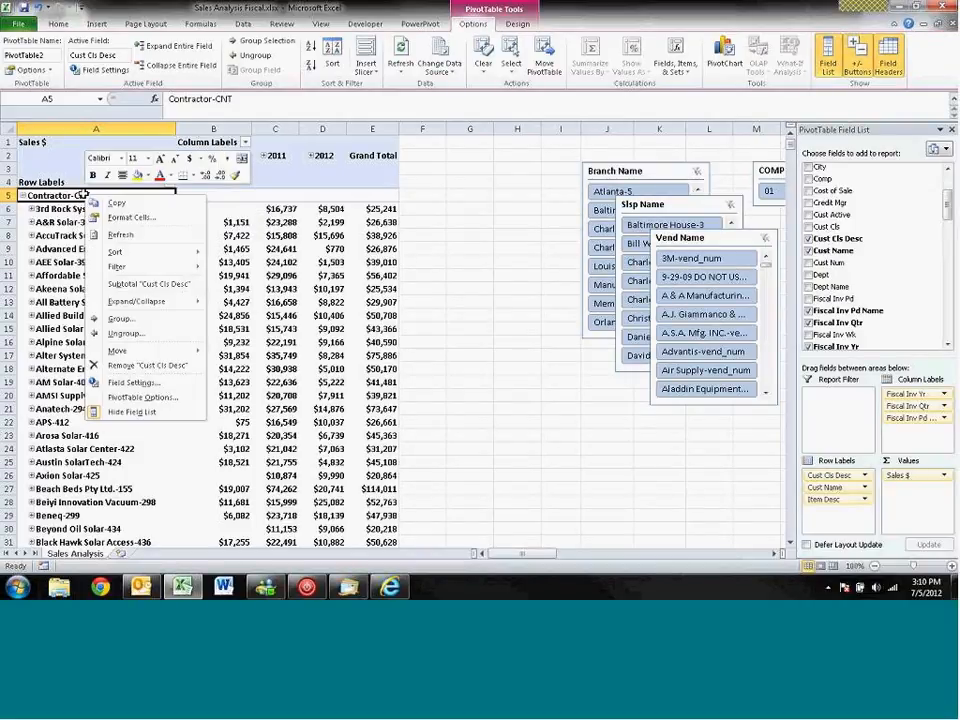
click(119, 367)
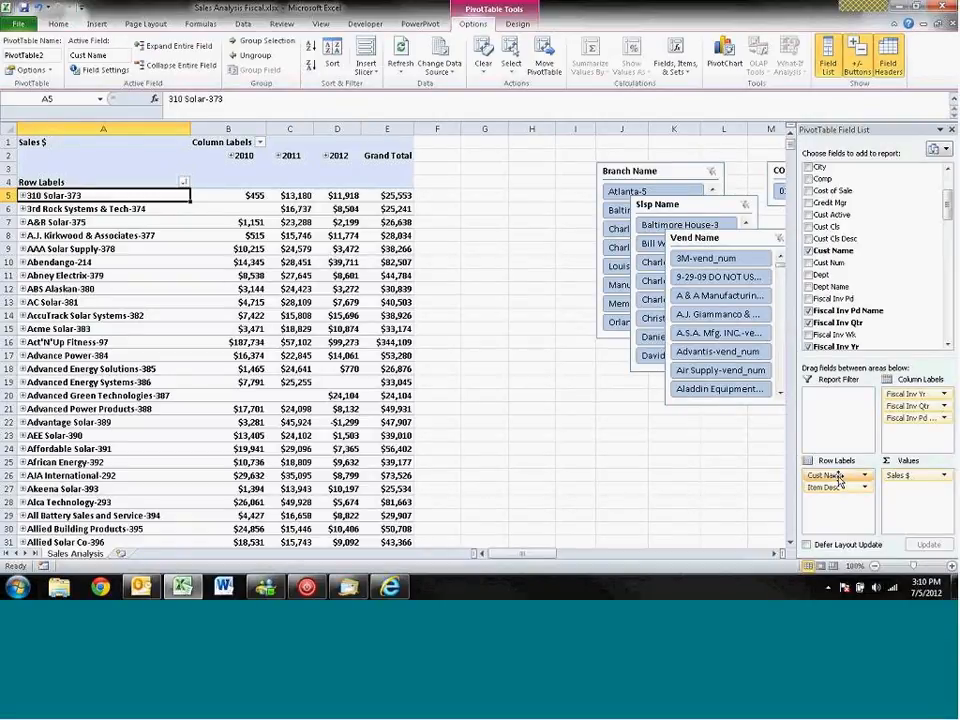
- Return Cust Cls Desc to the first row label level and move Item Desc above Cust Name
drag(830, 240, 834, 477)
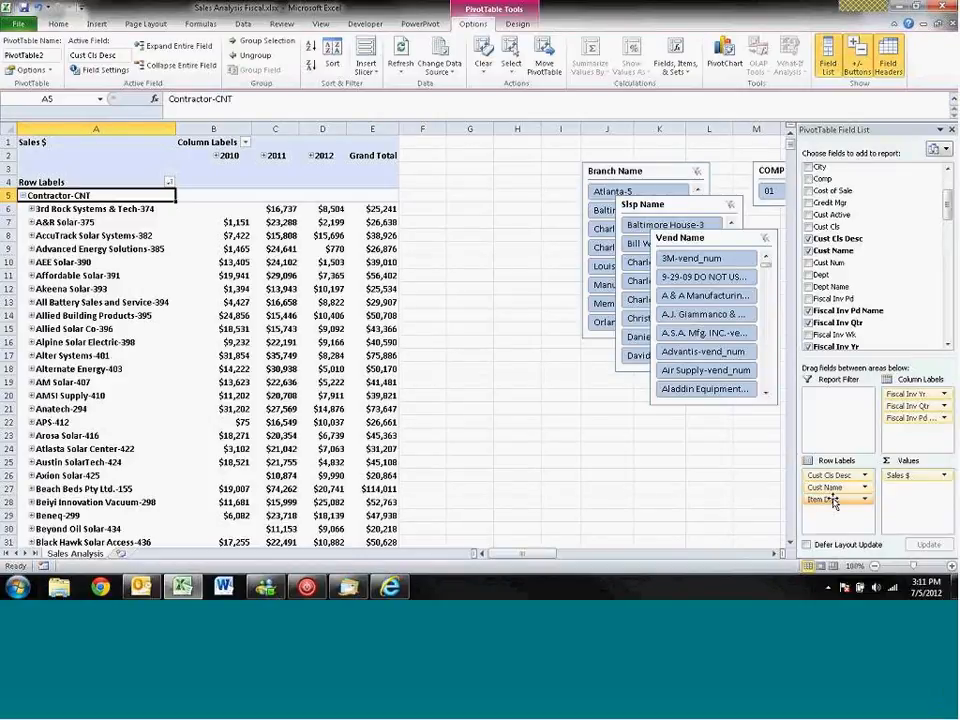
drag(833, 502, 835, 488)
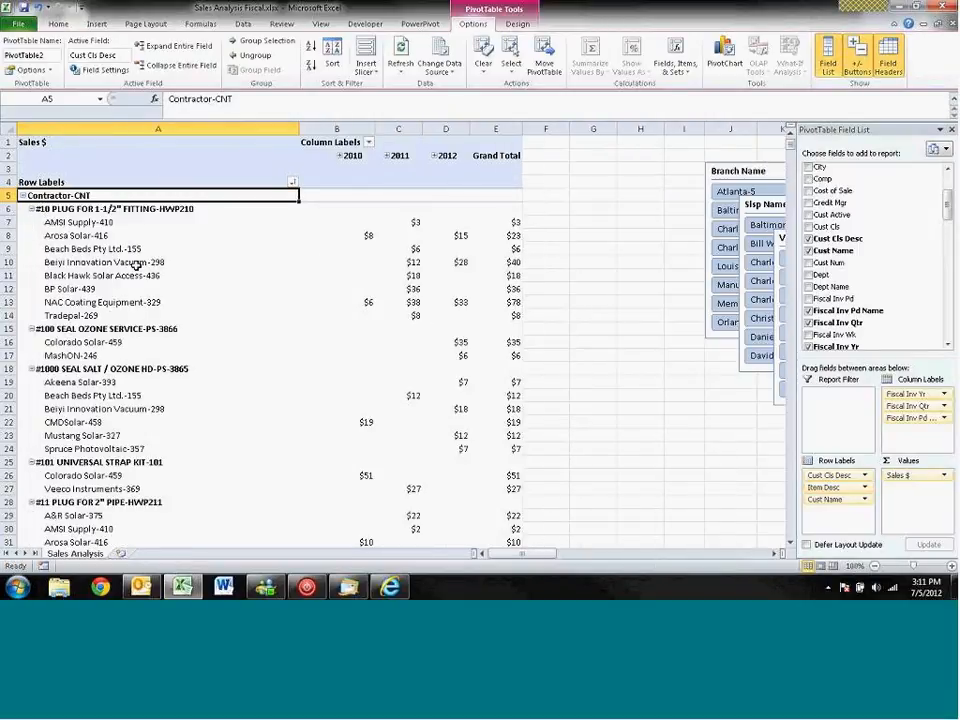
click(70, 207)
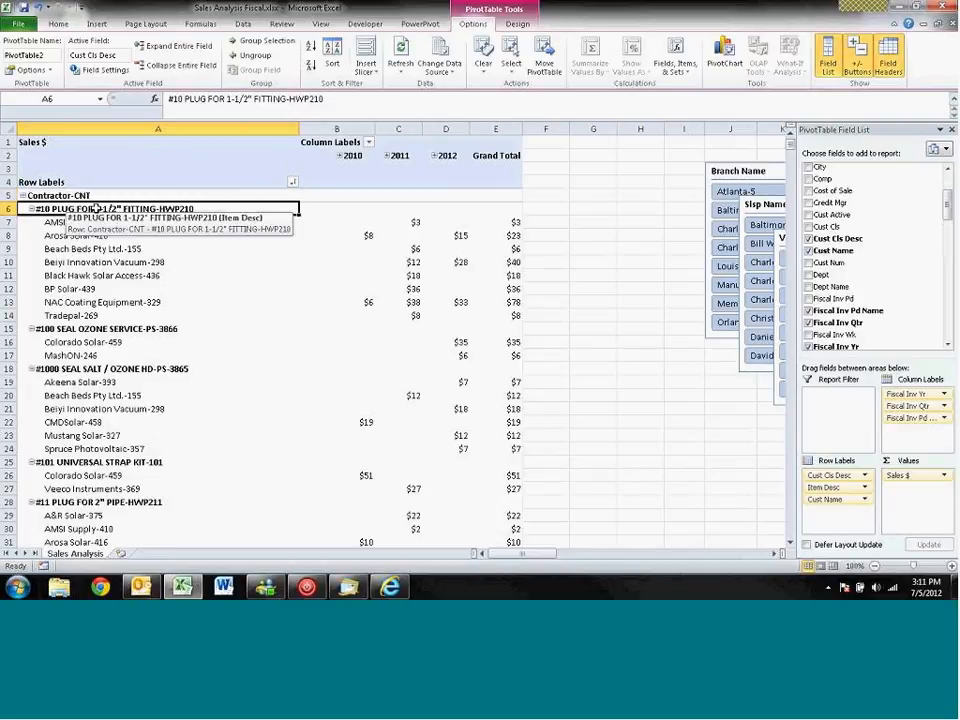
click(70, 224)
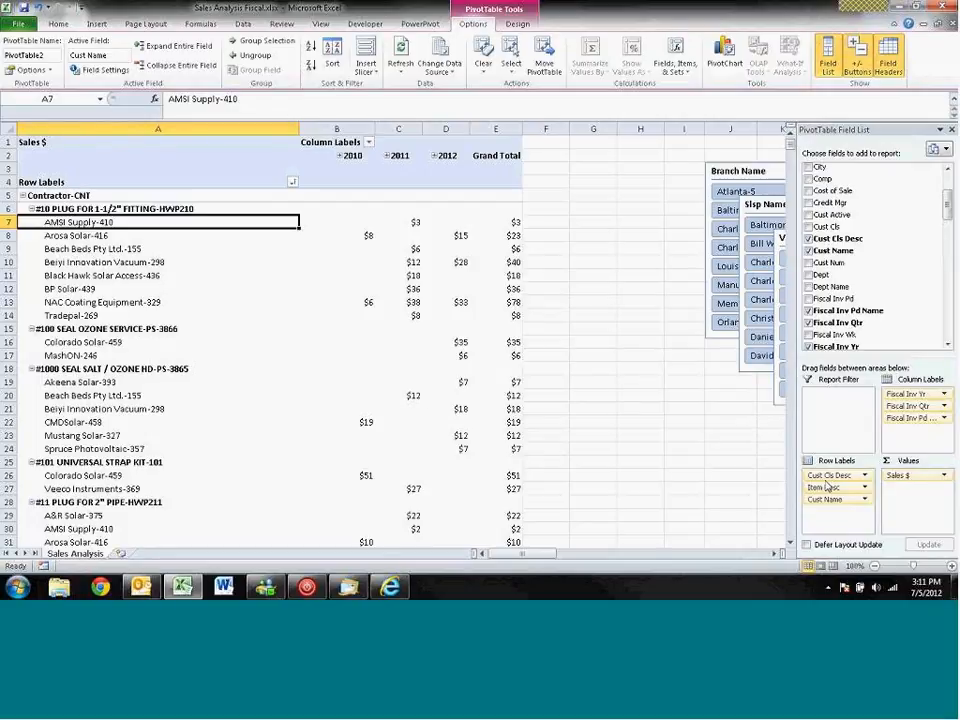
- Replace Cust Cls Desc with Item Cls Desc as the outermost row label, above Item Desc and Cust Name
drag(836, 478, 905, 288)
drag(948, 207, 953, 268)
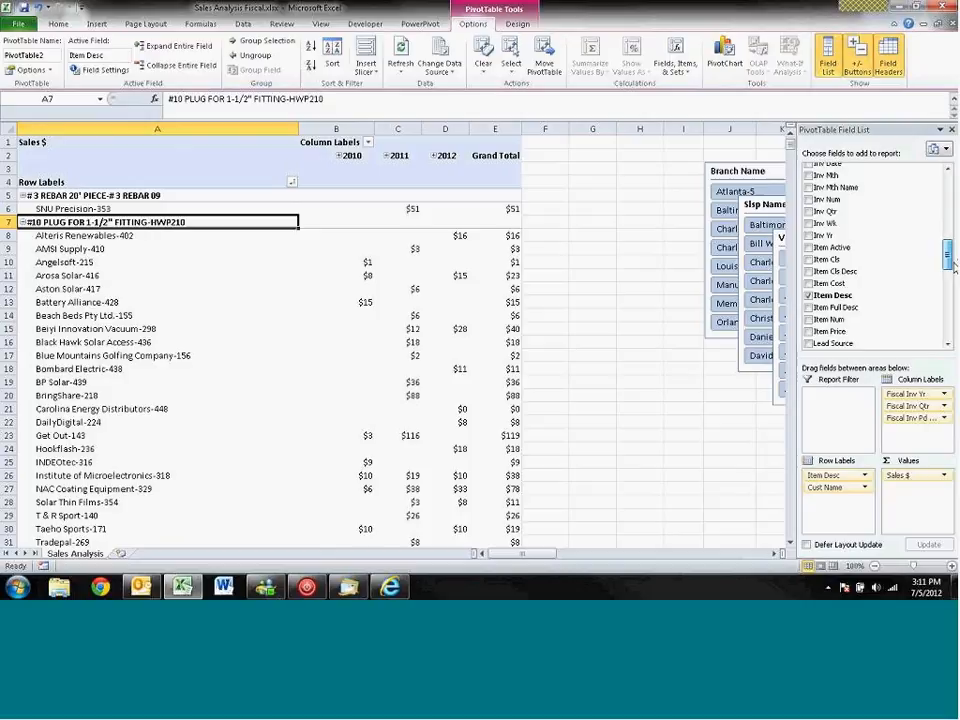
drag(876, 264, 838, 476)
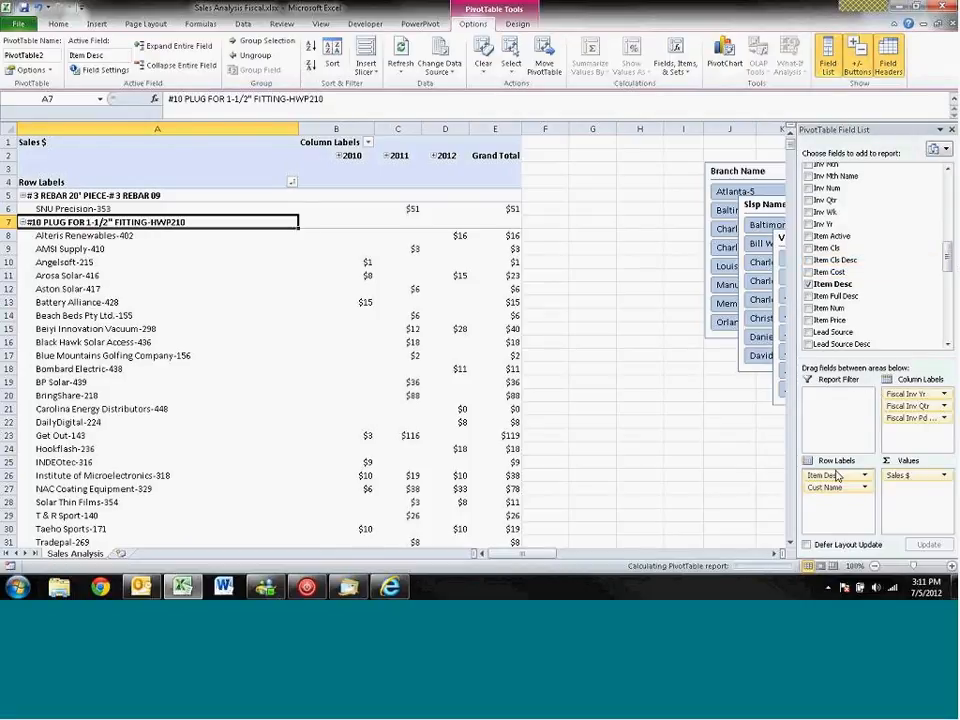
click(108, 198)
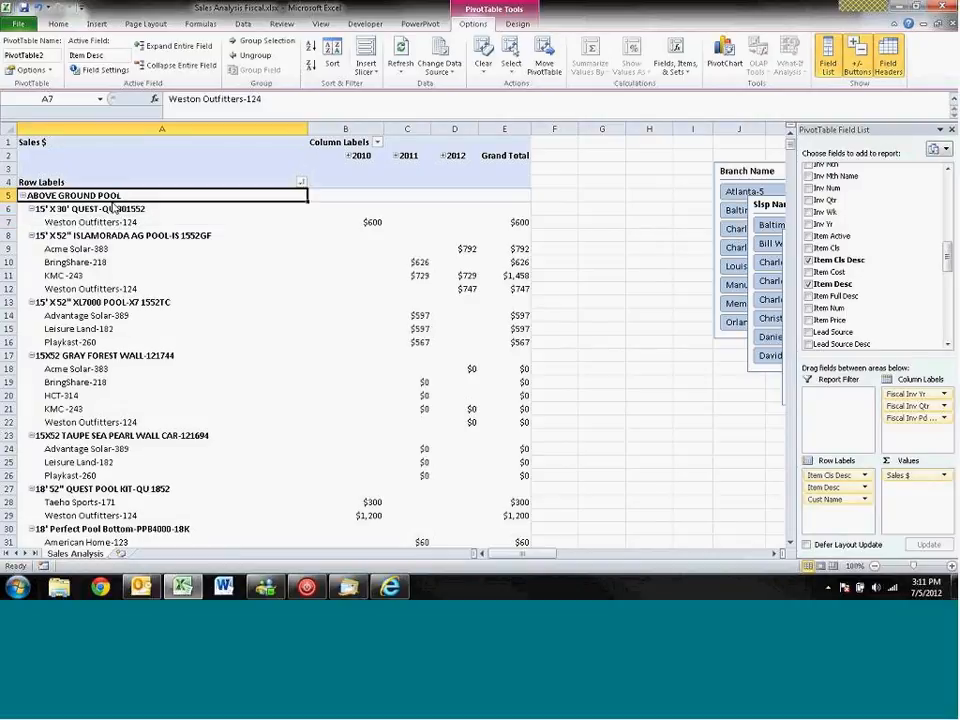
click(110, 222)
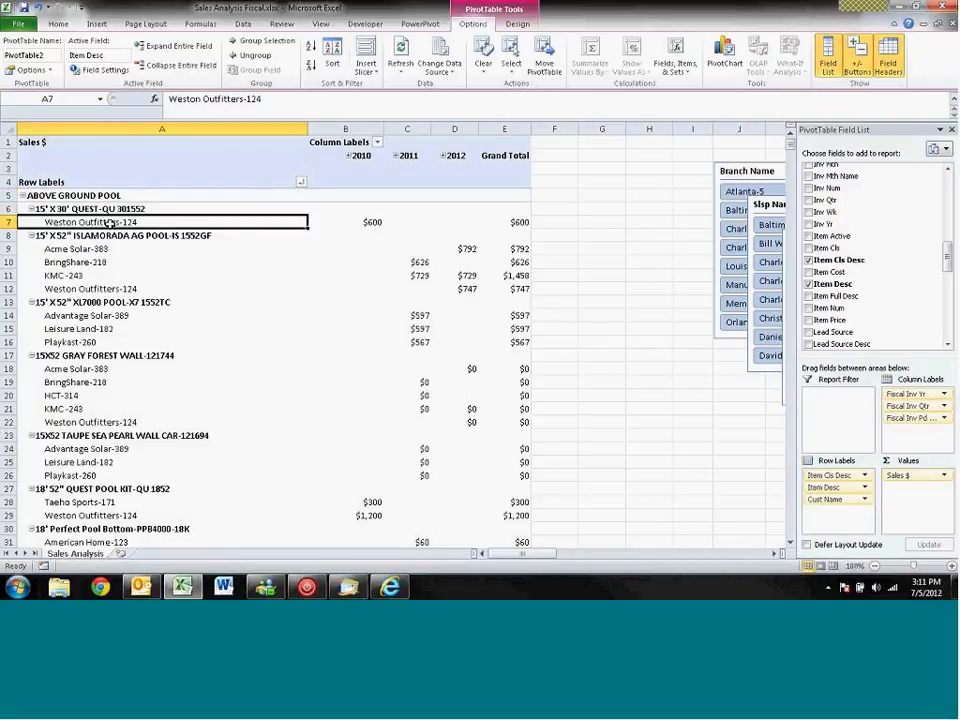